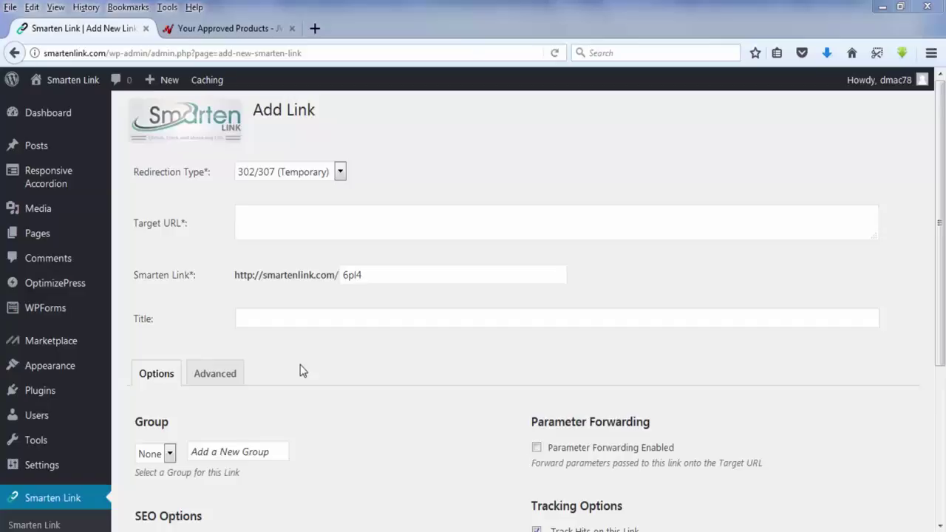
# Look over the JVZoo approved products list, then return to the Add Link form.
pyautogui.click(228, 29)
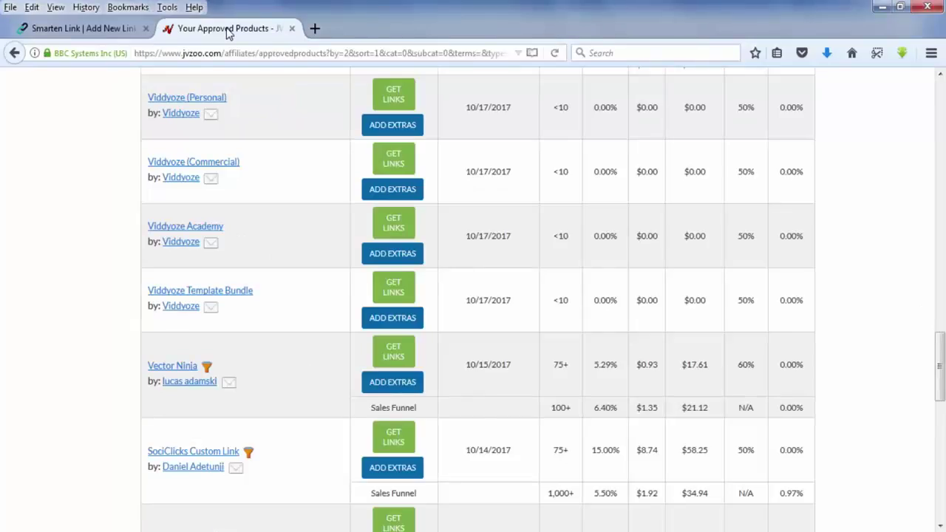
pyautogui.click(95, 28)
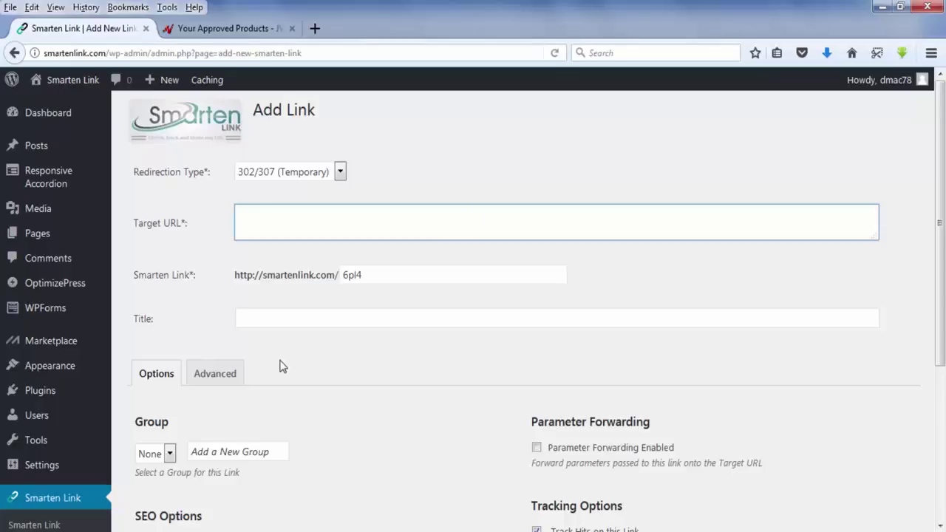
# Copy the Viddyoze (Commercial) affiliate link from JVZoo's approved products list.
pyautogui.click(241, 33)
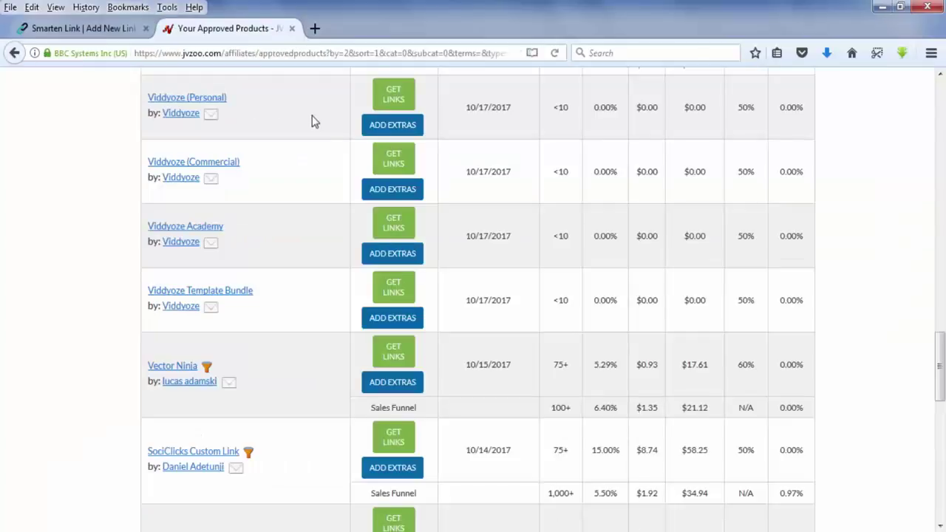
pyautogui.click(394, 161)
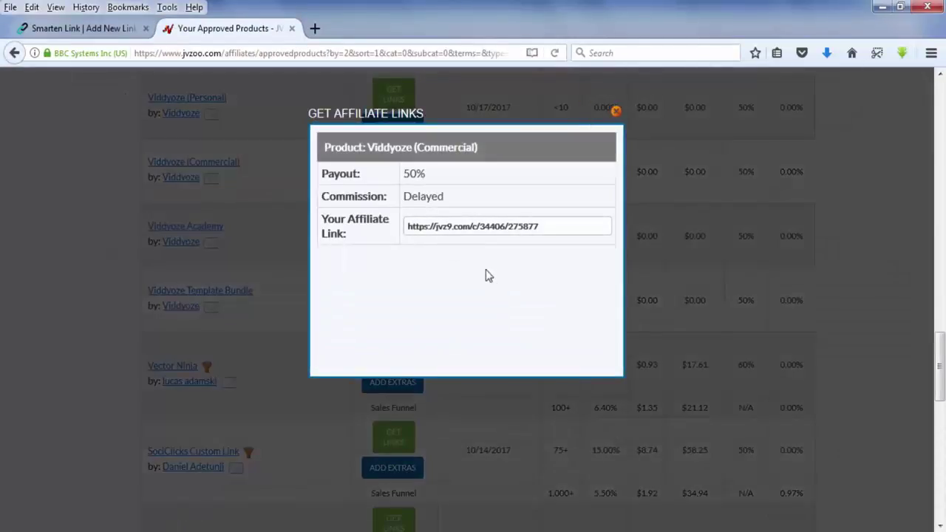
pyautogui.click(490, 227)
pyautogui.rightClick(493, 226)
pyautogui.click(526, 273)
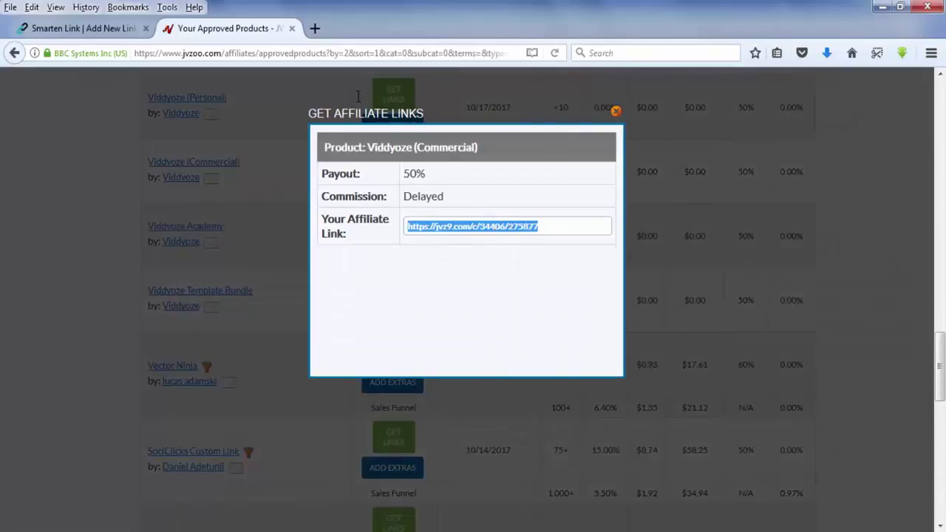
# Paste the affiliate link as Target URL, replace slug 6pl4 with viddyoze, and title it Viddyoze.
pyautogui.click(115, 26)
pyautogui.rightClick(304, 231)
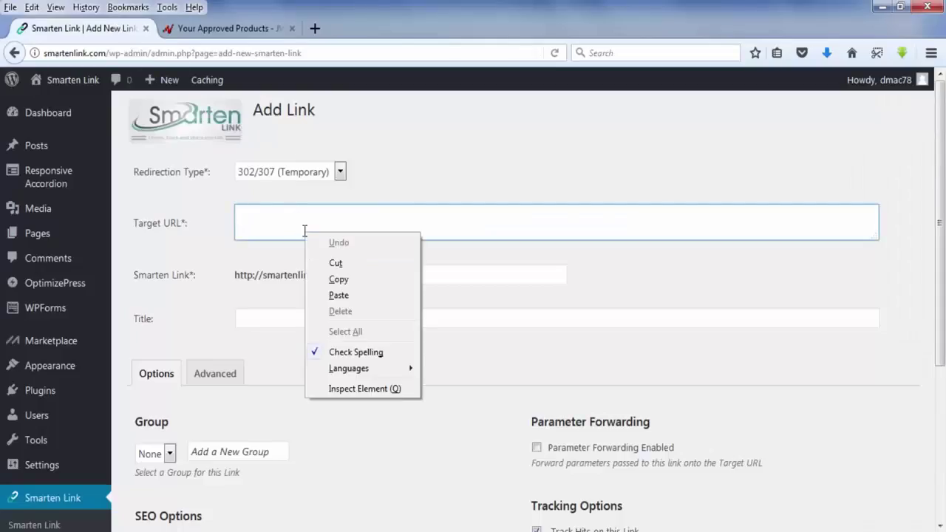
pyautogui.click(340, 295)
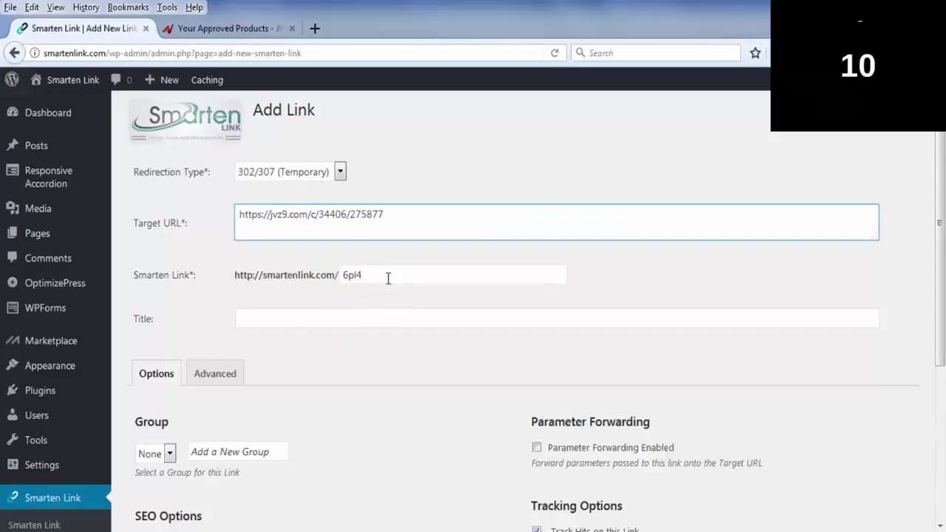
pyautogui.moveTo(368, 275); pyautogui.dragTo(270, 276)
pyautogui.write('viddy')
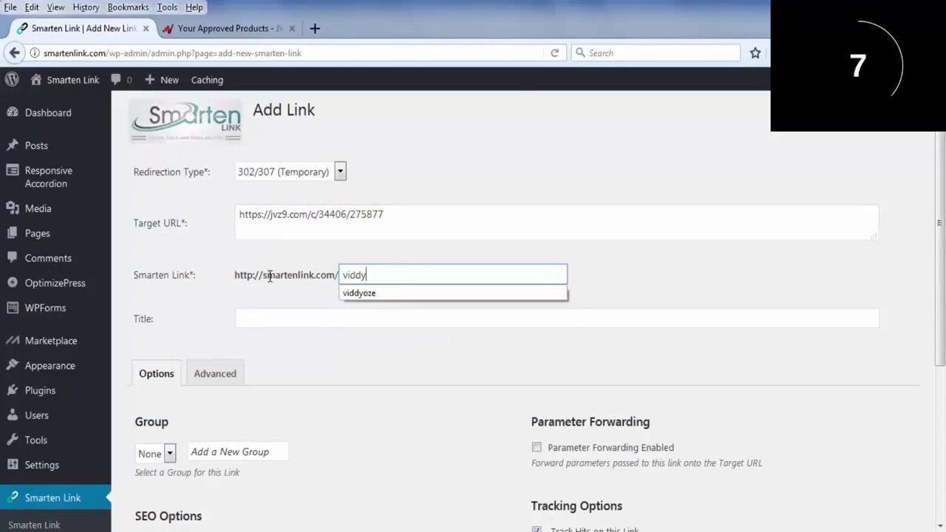
pyautogui.press('Down')
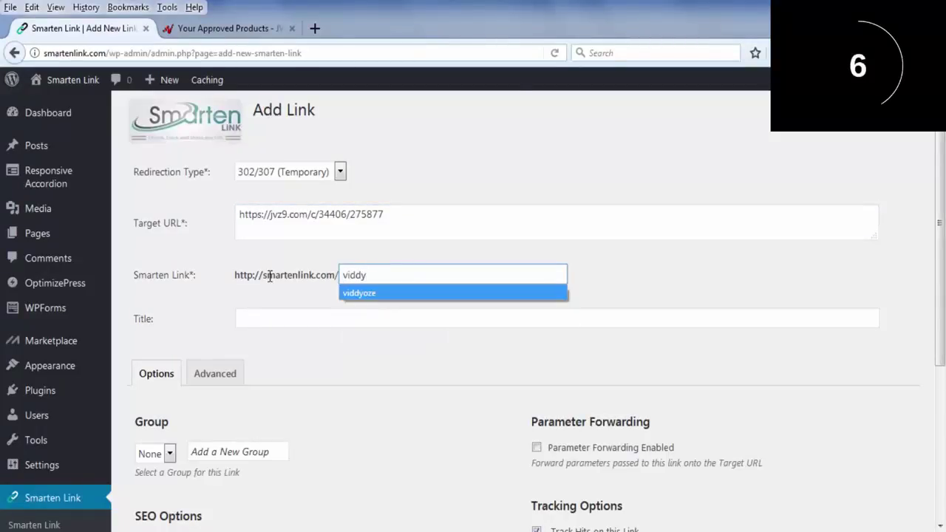
pyautogui.press('Return')
pyautogui.click(257, 319)
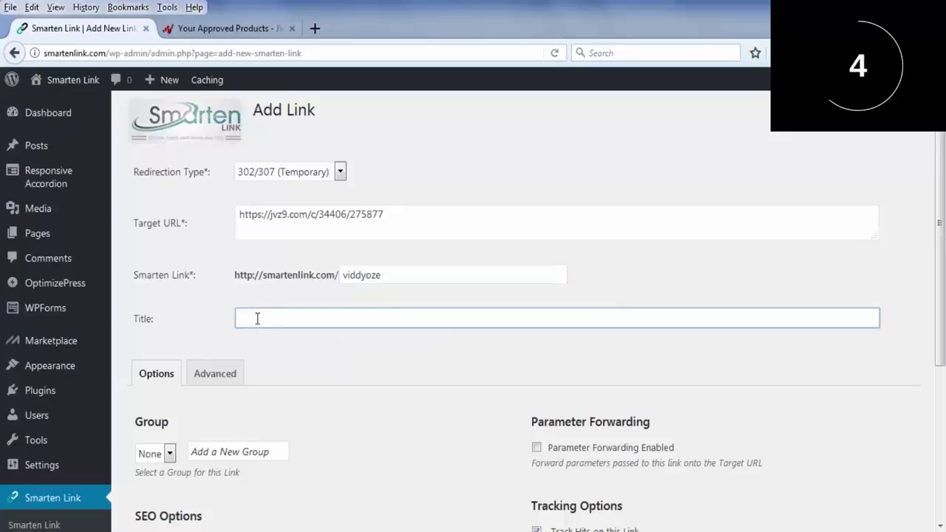
pyautogui.write('Vid')
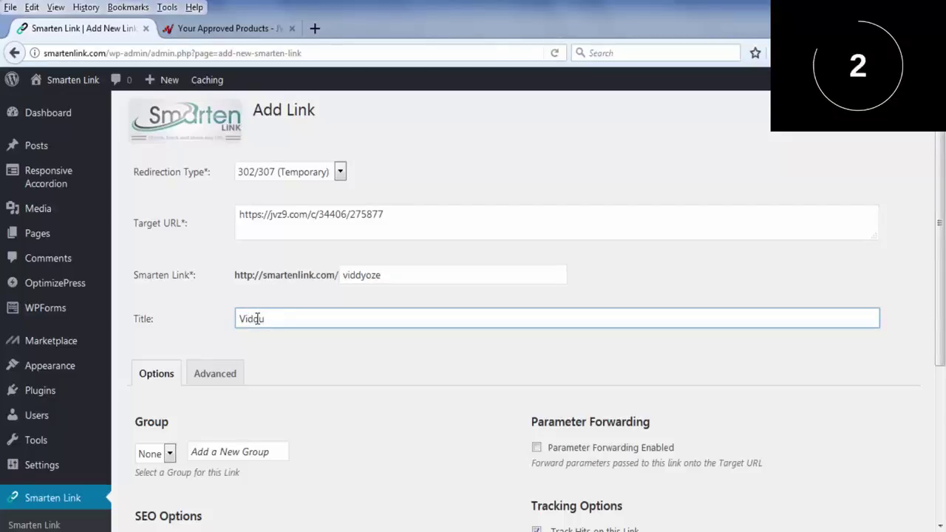
pyautogui.write('dyoze')
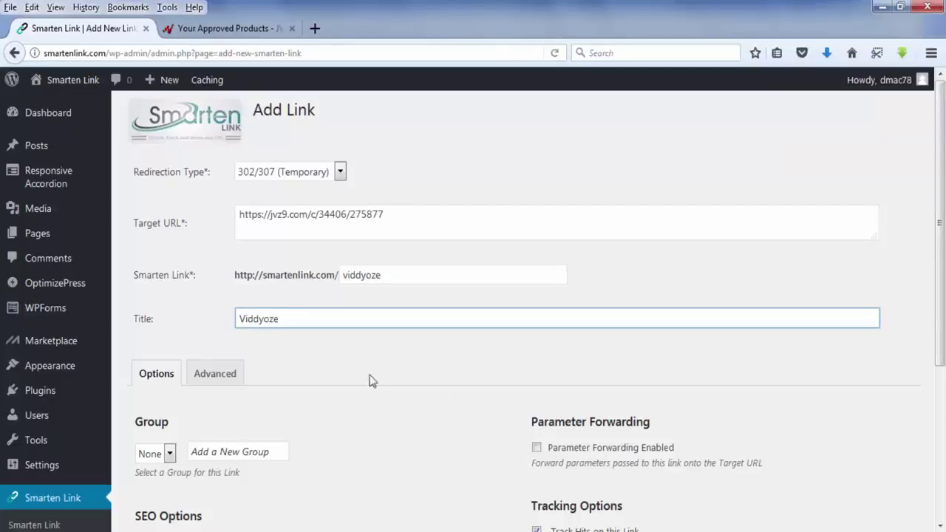
pyautogui.scroll(-3, 197, 434)
# Create the viddyoze short link and copy its short URL.
pyautogui.click(151, 395)
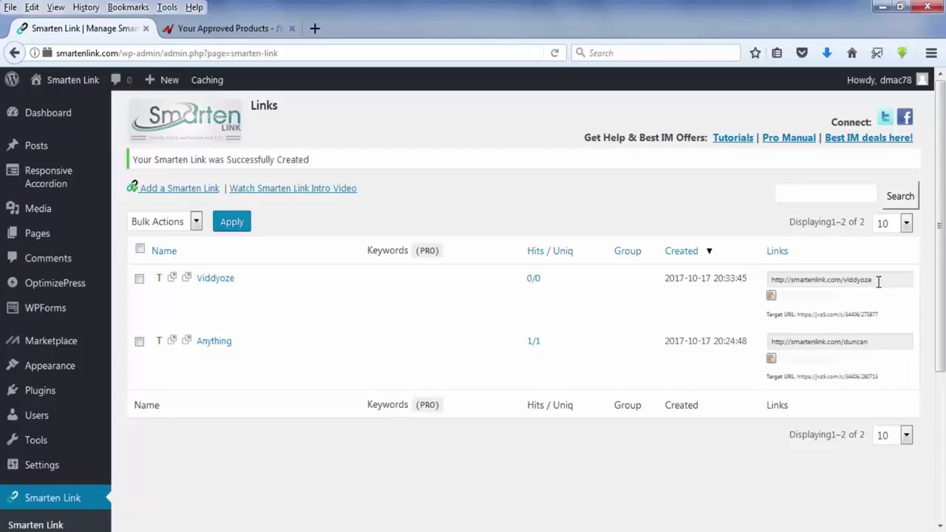
pyautogui.click(771, 297)
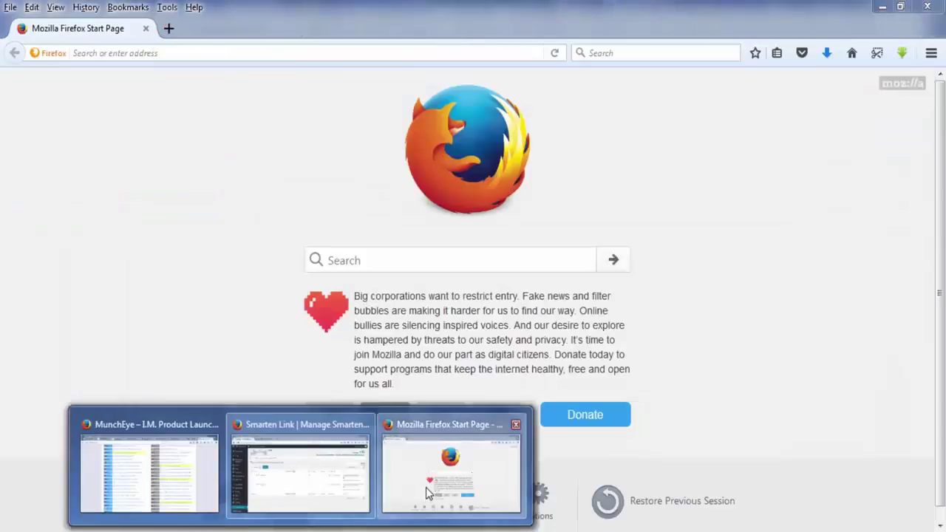
pyautogui.click(426, 488)
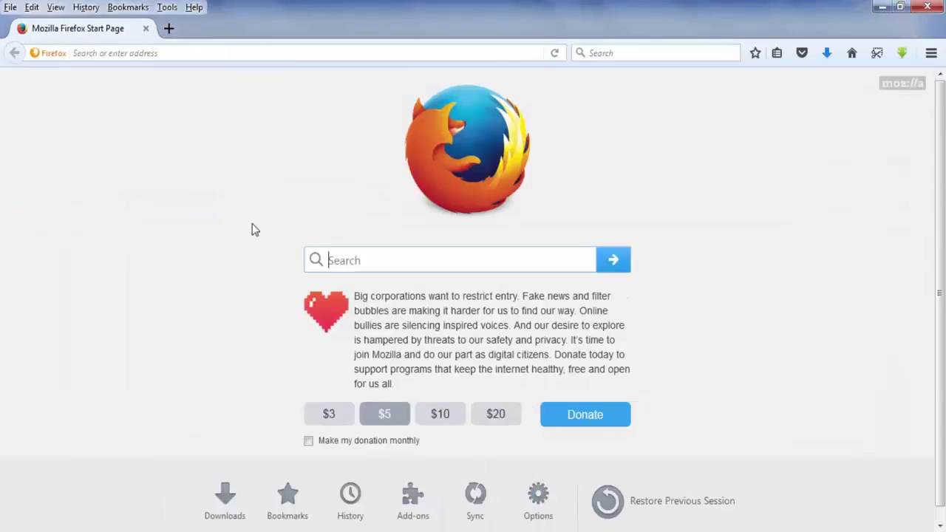
pyautogui.click(146, 54)
pyautogui.rightClick(148, 56)
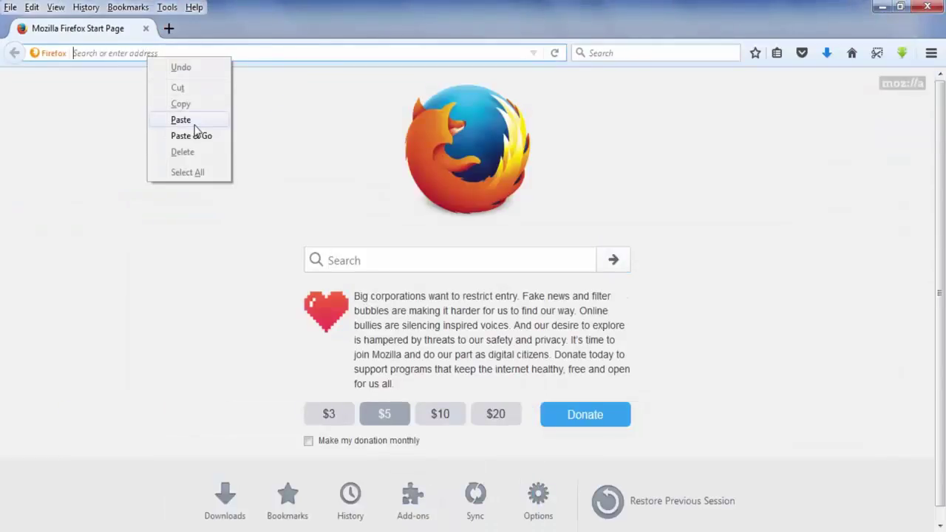
pyautogui.click(194, 123)
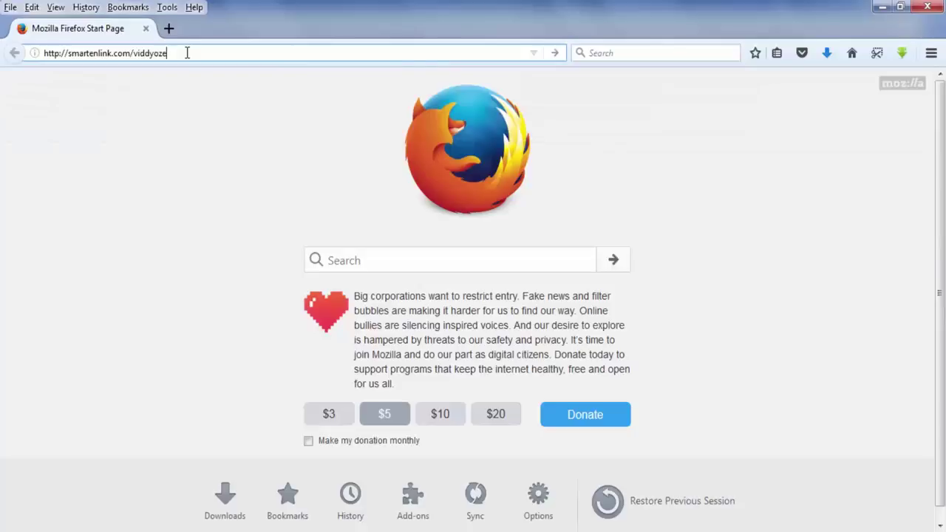
pyautogui.press('Return')
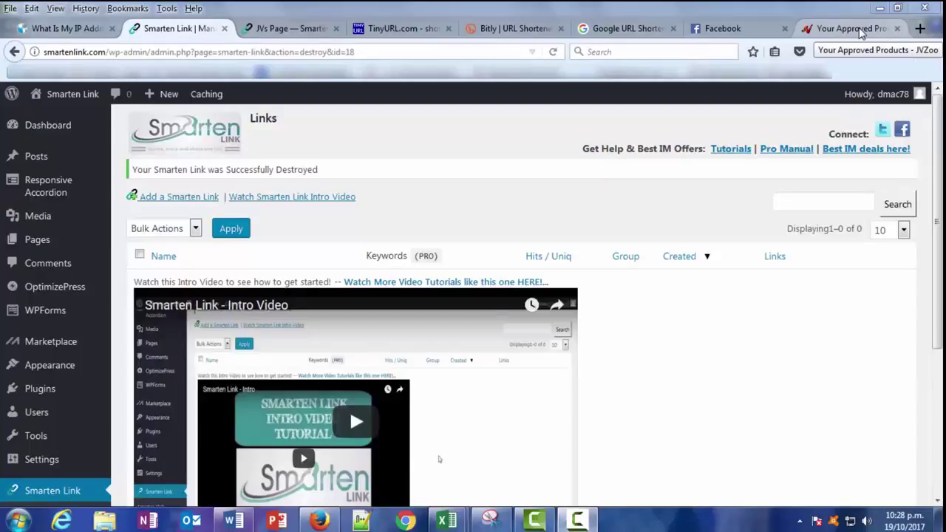
# Copy the Vector Ninja affiliate link from its JVZoo affiliate links box.
pyautogui.click(860, 33)
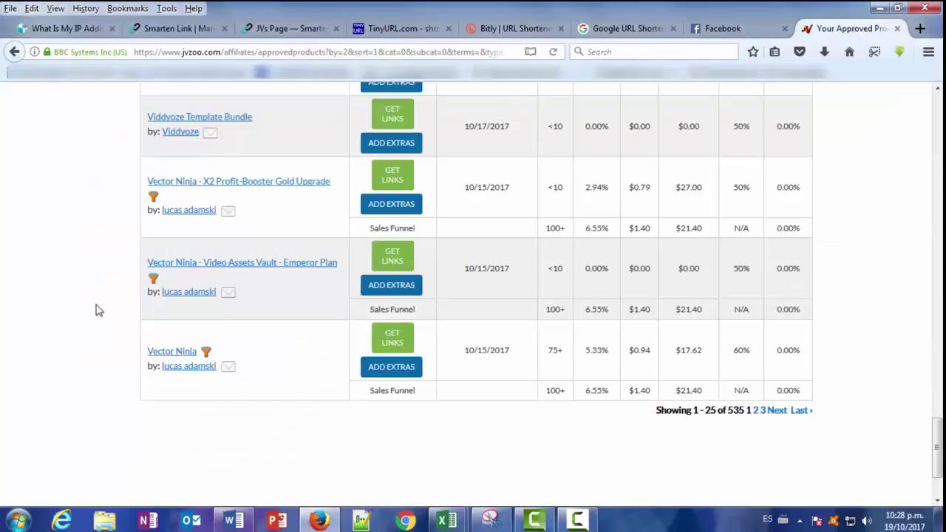
pyautogui.click(394, 342)
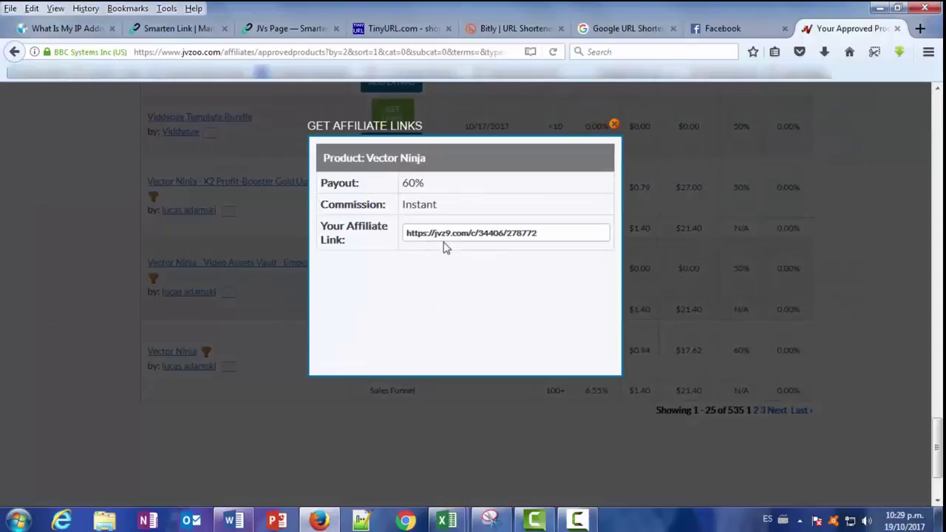
pyautogui.click(456, 230)
pyautogui.rightClick(488, 235)
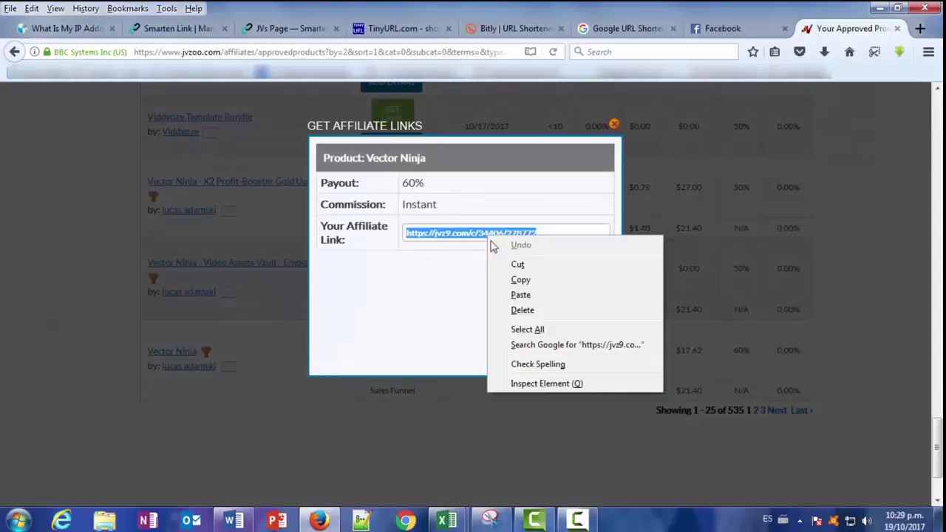
pyautogui.click(528, 281)
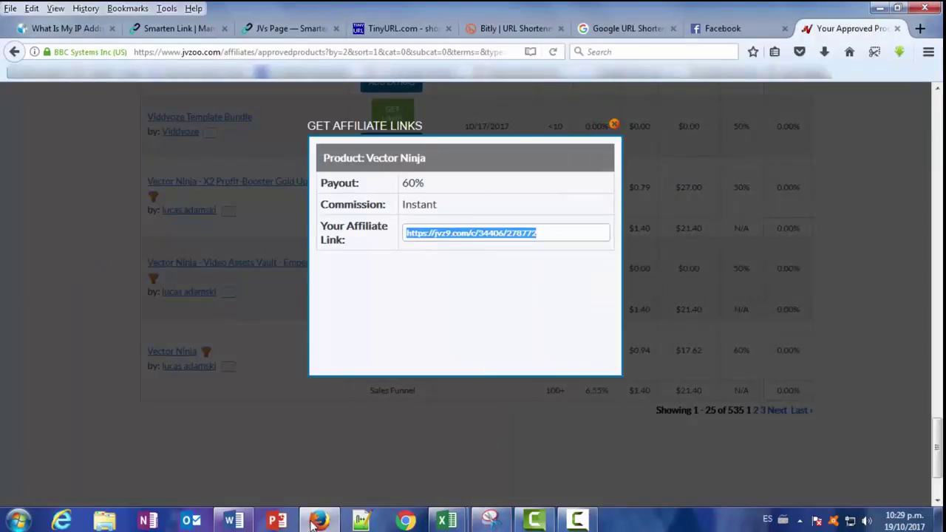
# Post the raw Vector Ninja affiliate link publicly to the Facebook timeline.
pyautogui.click(721, 28)
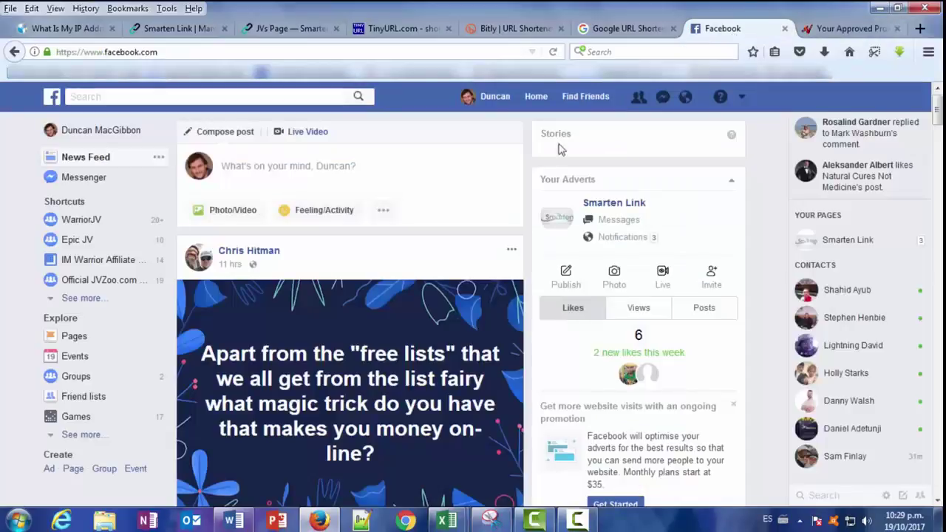
pyautogui.click(287, 168)
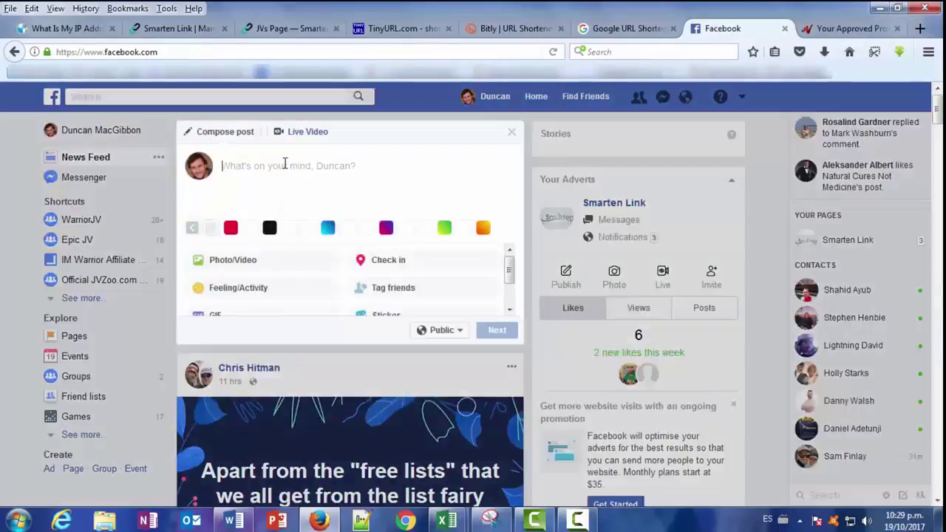
pyautogui.rightClick(287, 167)
pyautogui.click(329, 226)
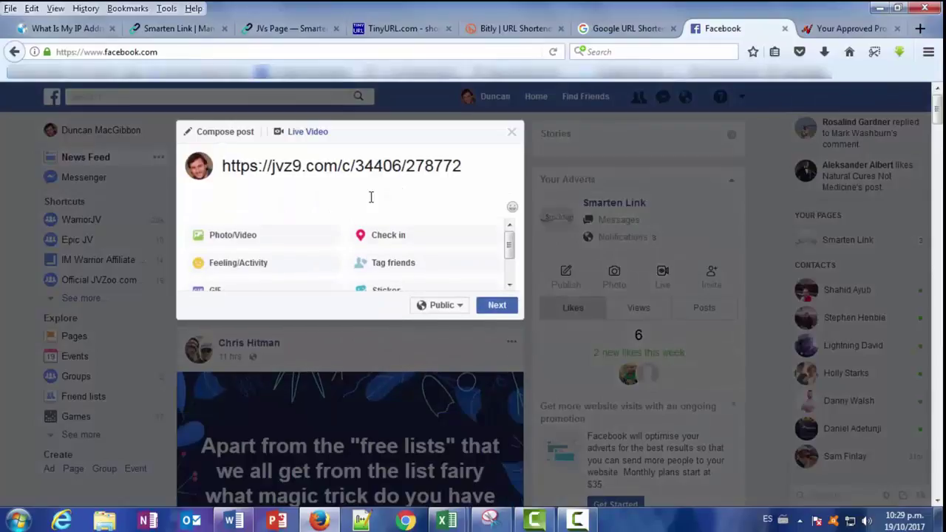
pyautogui.click(497, 305)
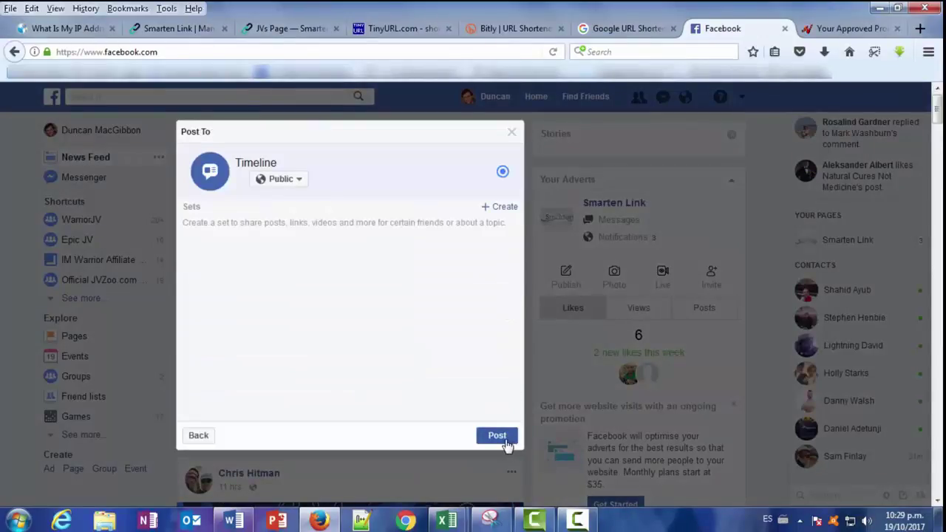
pyautogui.click(510, 440)
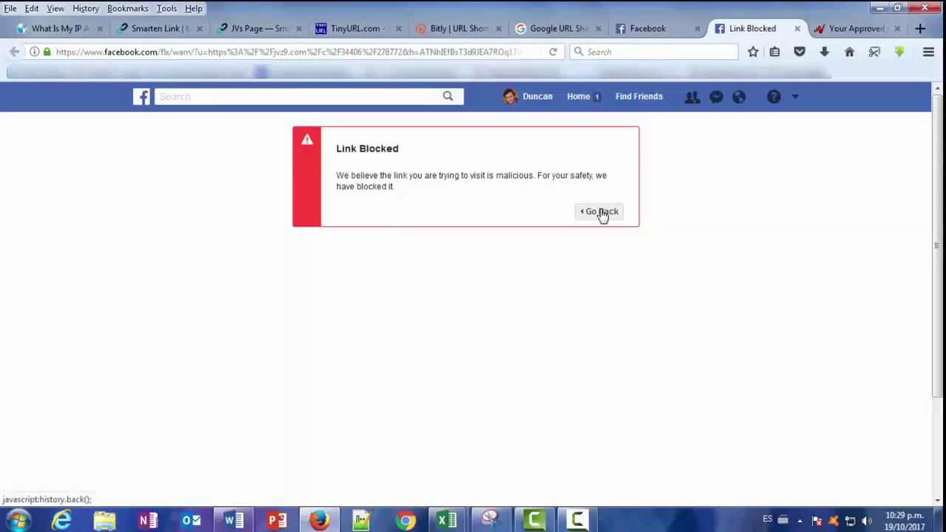
# Leave the Link Blocked page, close the extra tab, and open the blocked post's options.
pyautogui.click(602, 212)
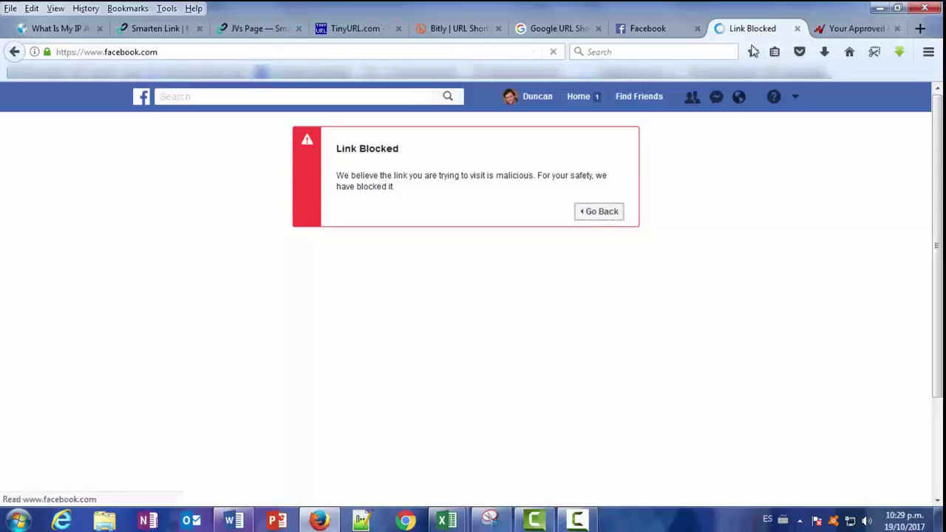
pyautogui.click(798, 29)
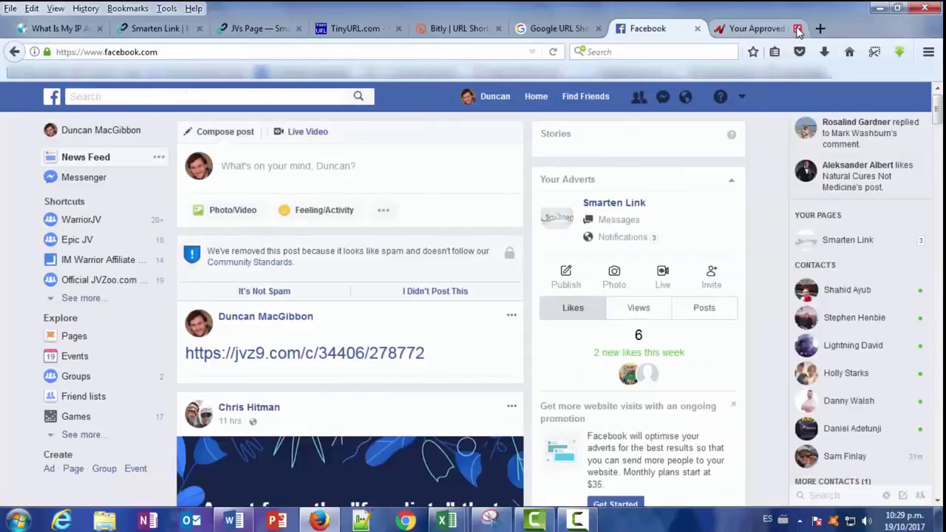
pyautogui.click(512, 316)
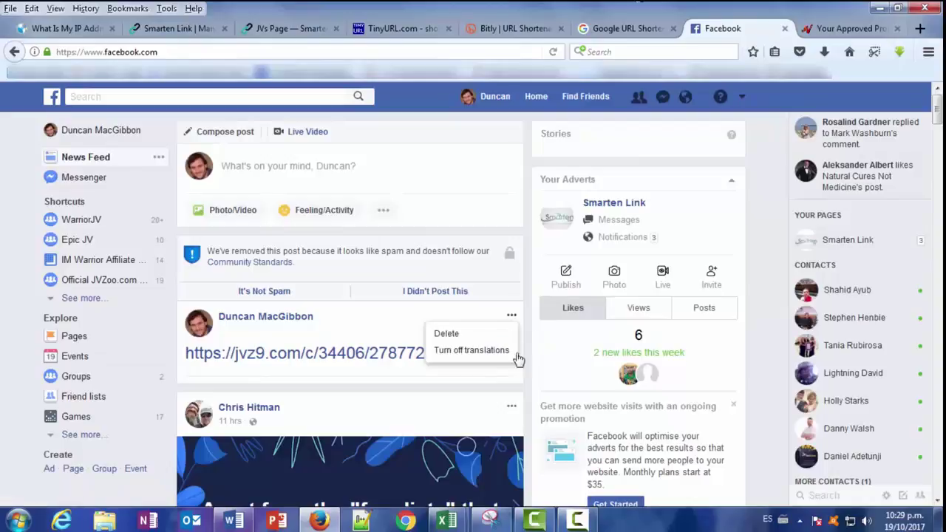
# Delete the spam-flagged jvz9.com post and confirm with Delete Post.
pyautogui.click(459, 335)
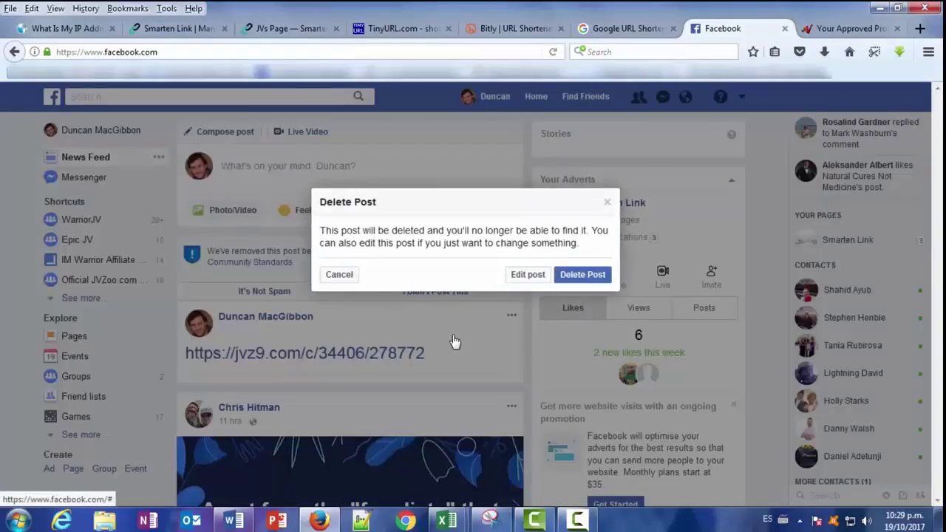
pyautogui.click(599, 276)
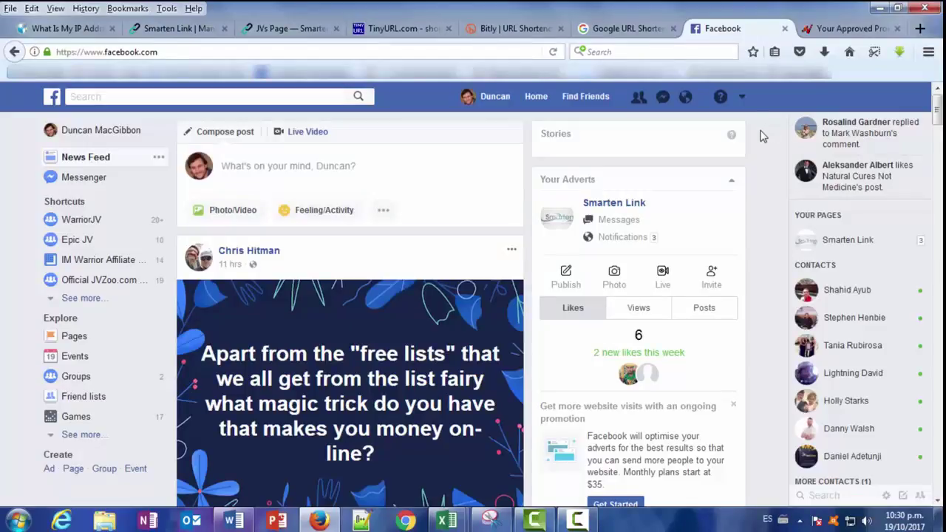
pyautogui.moveTo(235, 522)
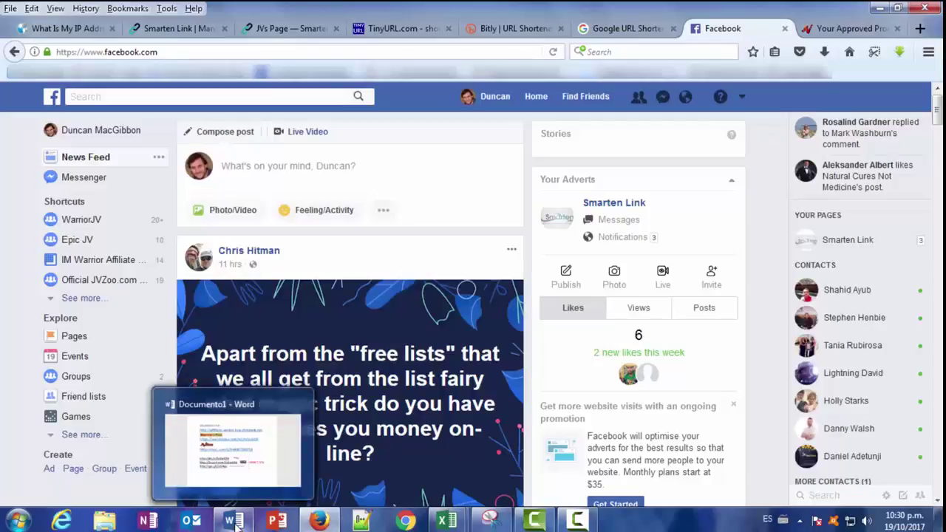
pyautogui.click(165, 29)
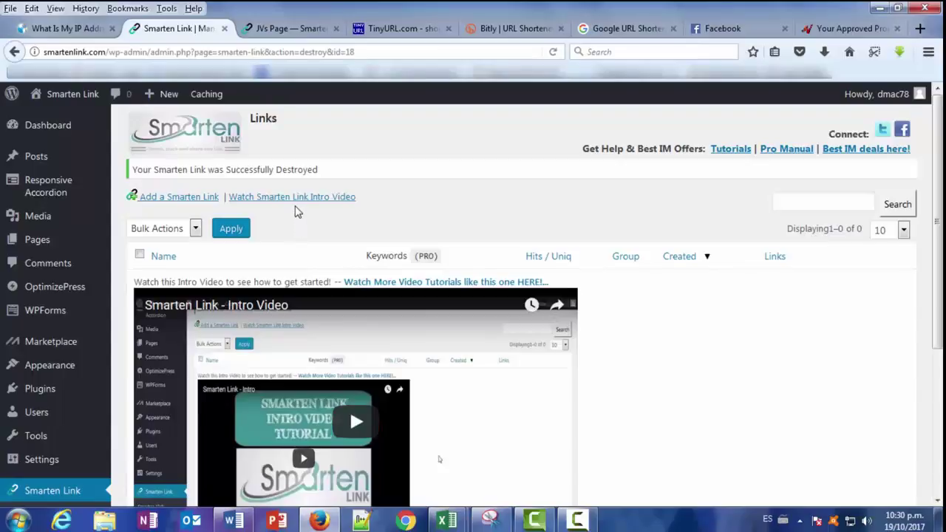
pyautogui.click(155, 199)
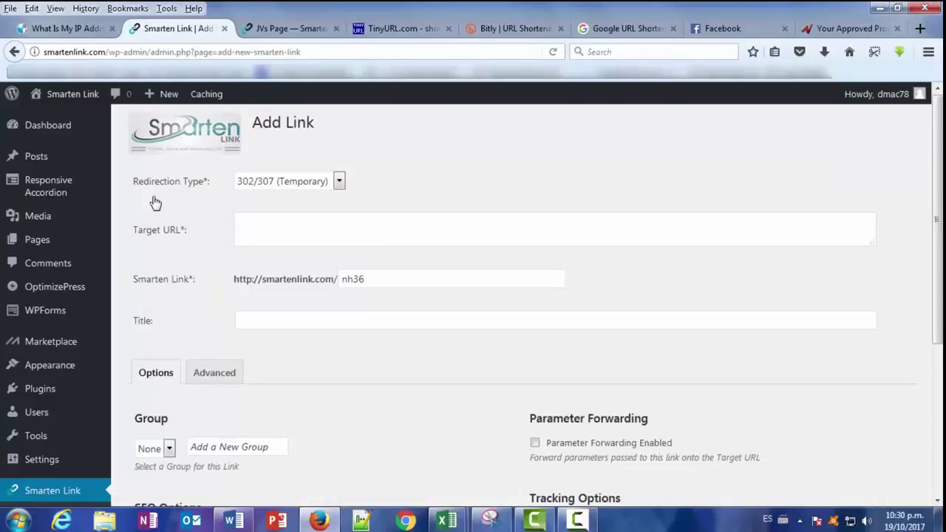
pyautogui.click(269, 230)
pyautogui.rightClick(268, 232)
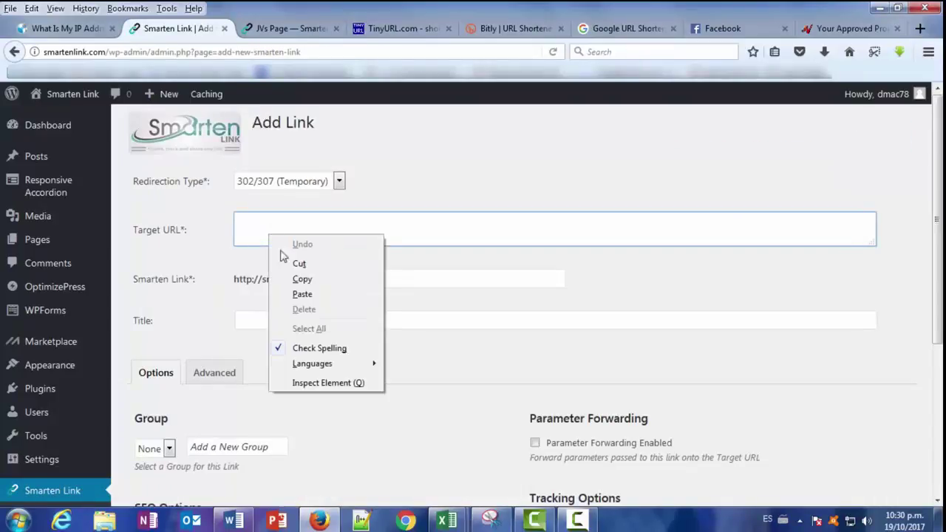
pyautogui.click(303, 294)
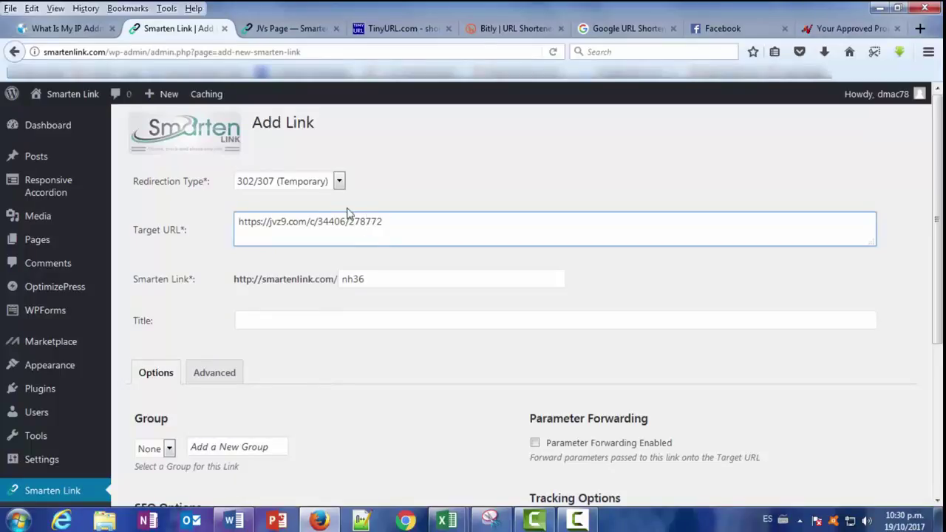
pyautogui.click(340, 182)
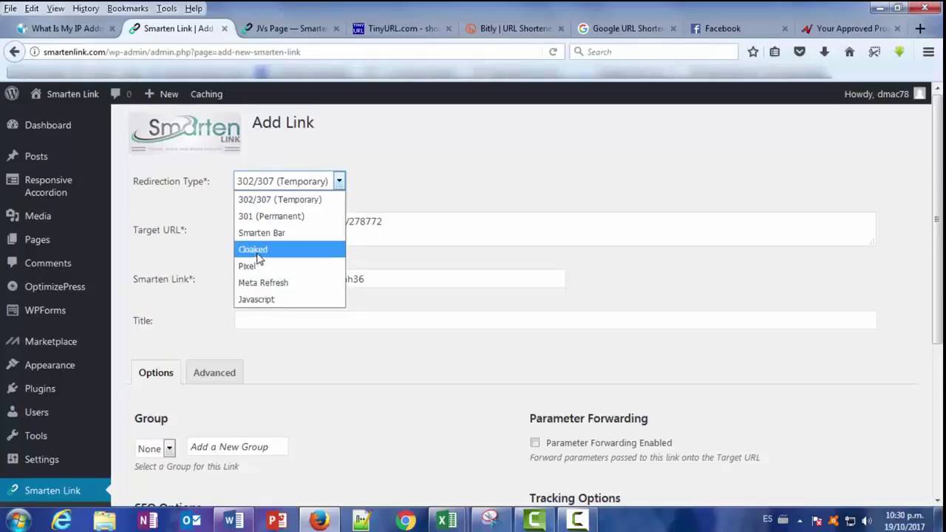
pyautogui.click(255, 250)
pyautogui.click(339, 183)
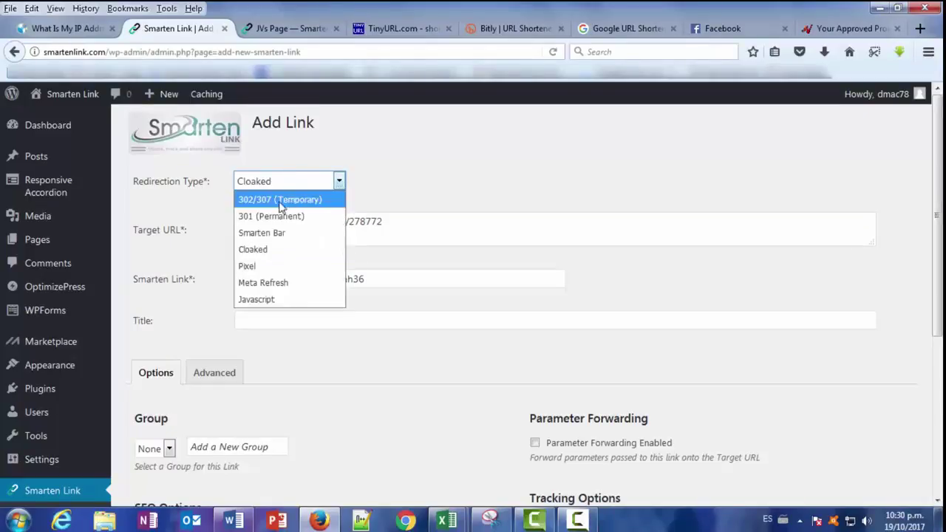
pyautogui.click(267, 255)
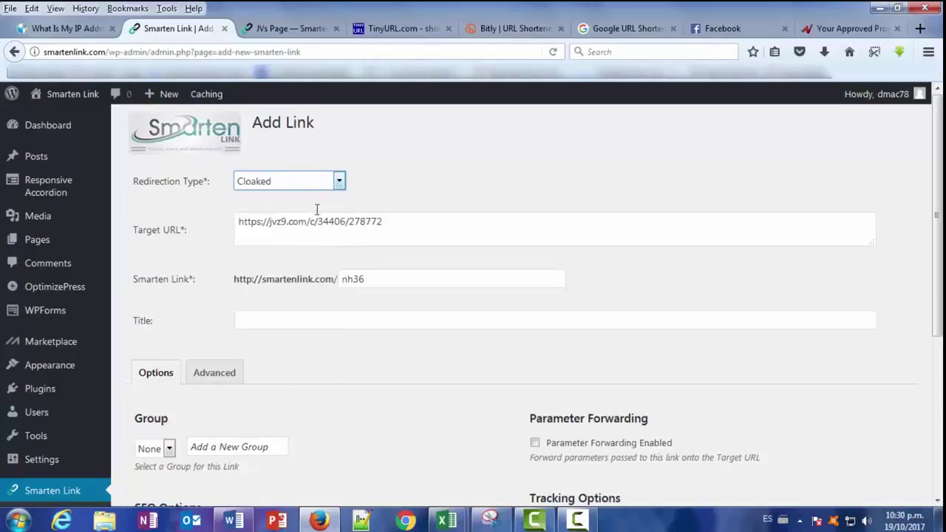
# Replace the short name nh36 with test1 and title the link Test1.
pyautogui.moveTo(383, 279); pyautogui.dragTo(309, 279)
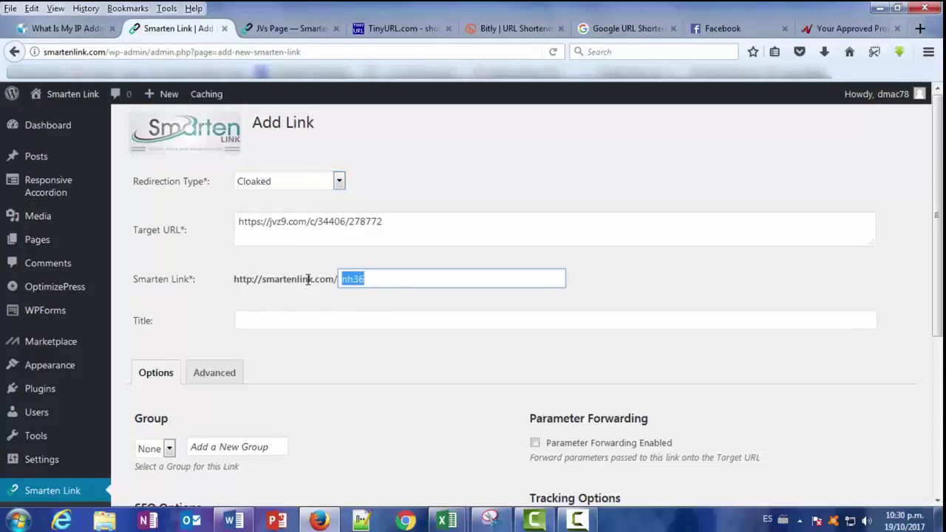
pyautogui.write('test')
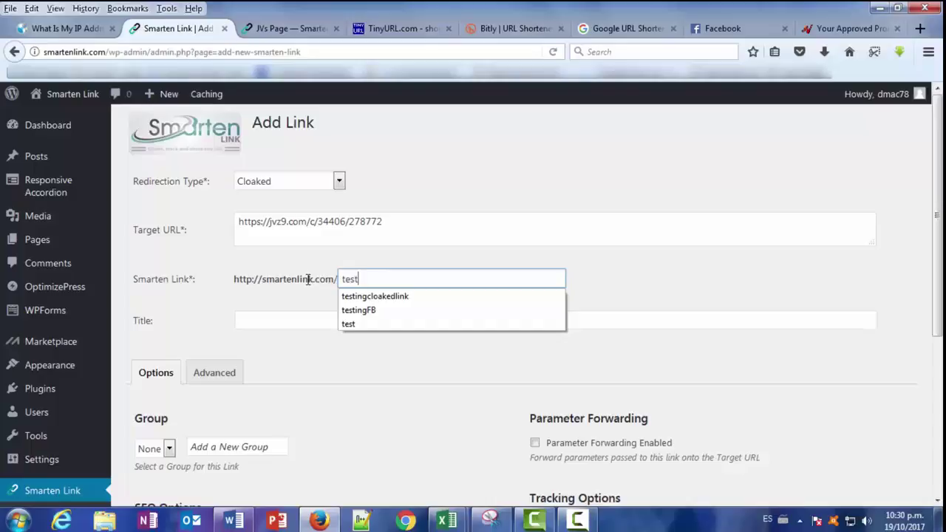
pyautogui.write('1')
pyautogui.click(293, 319)
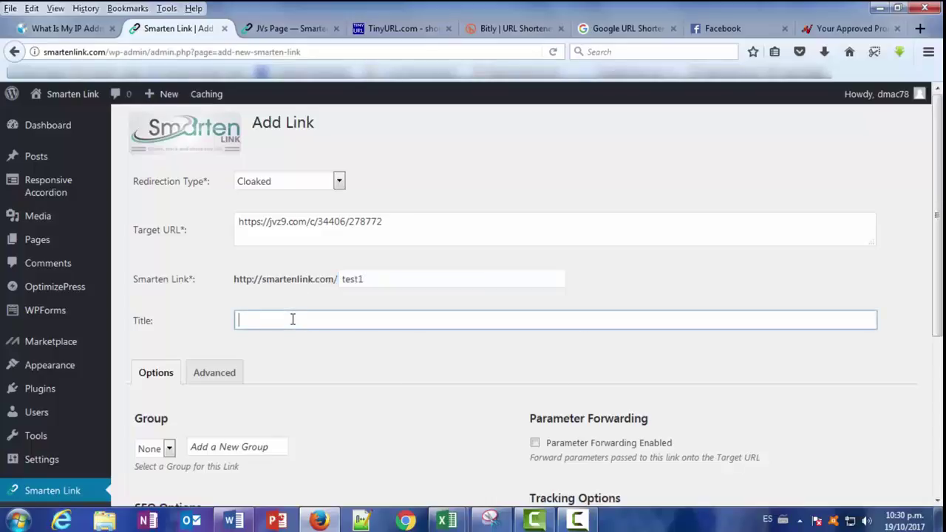
pyautogui.write('Test')
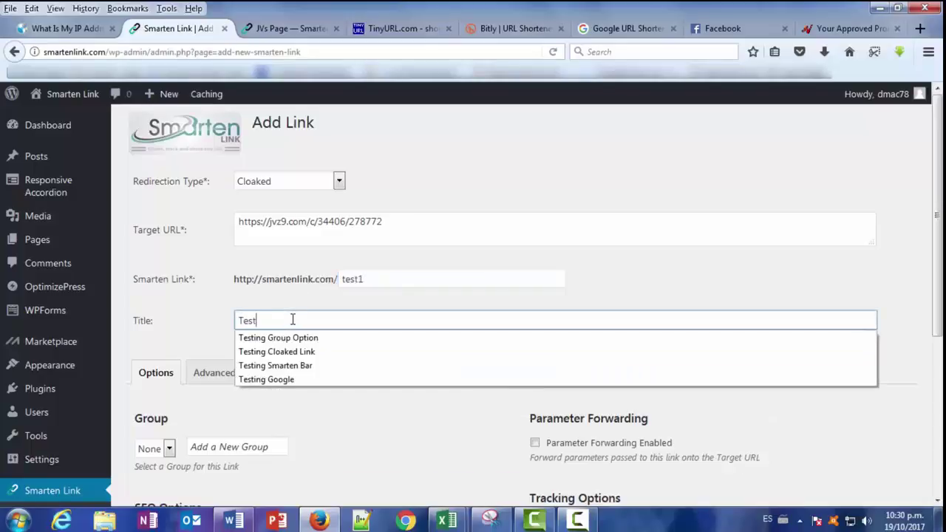
pyautogui.write('1')
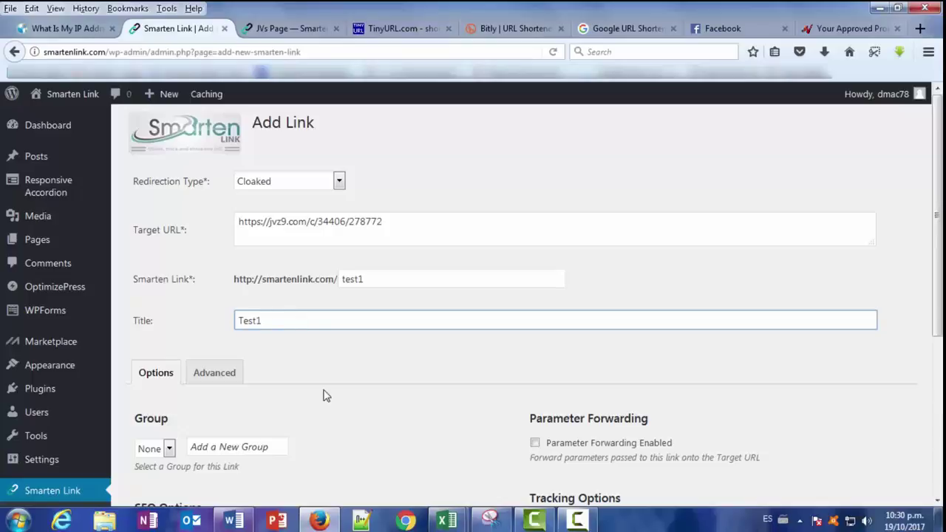
pyautogui.scroll(-4, 332, 365)
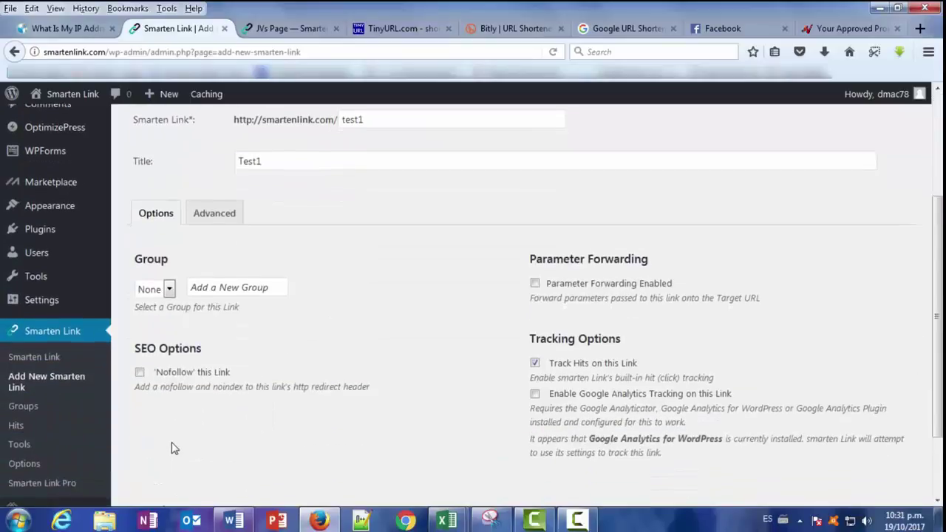
pyautogui.scroll(-2, 173, 446)
pyautogui.click(151, 435)
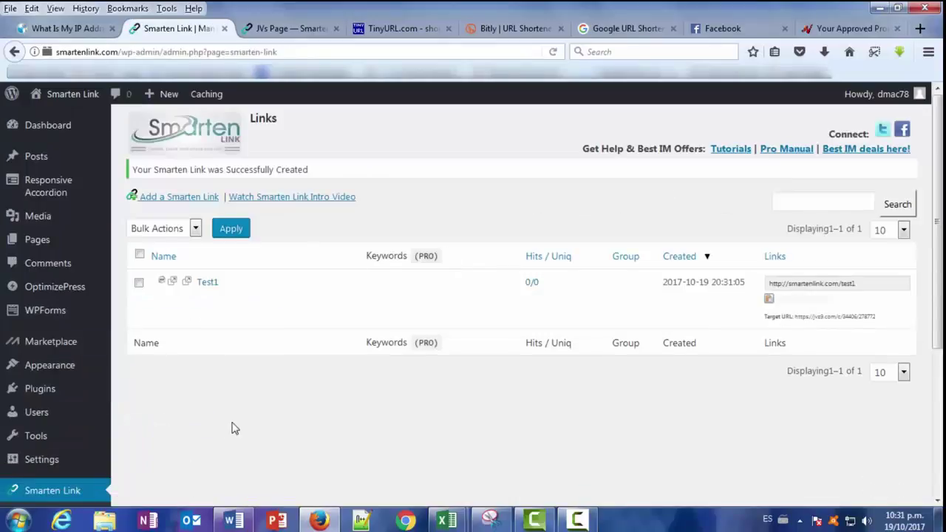
pyautogui.moveTo(194, 309)
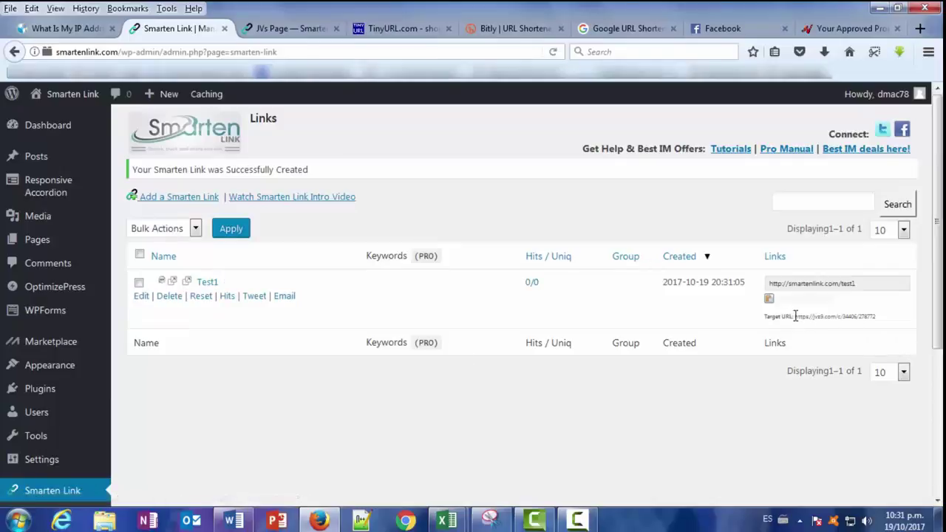
pyautogui.moveTo(796, 316); pyautogui.dragTo(883, 323)
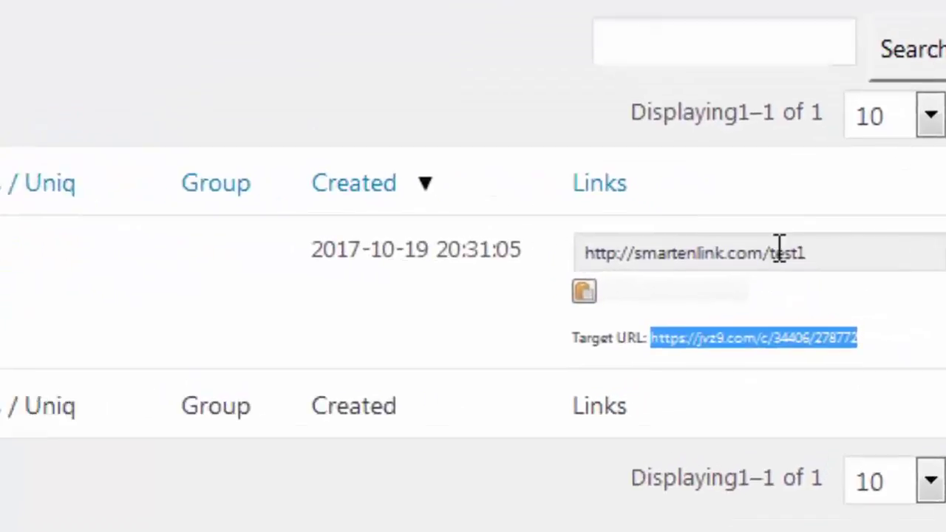
pyautogui.click(869, 284)
pyautogui.hotkey('ctrl', 'c')
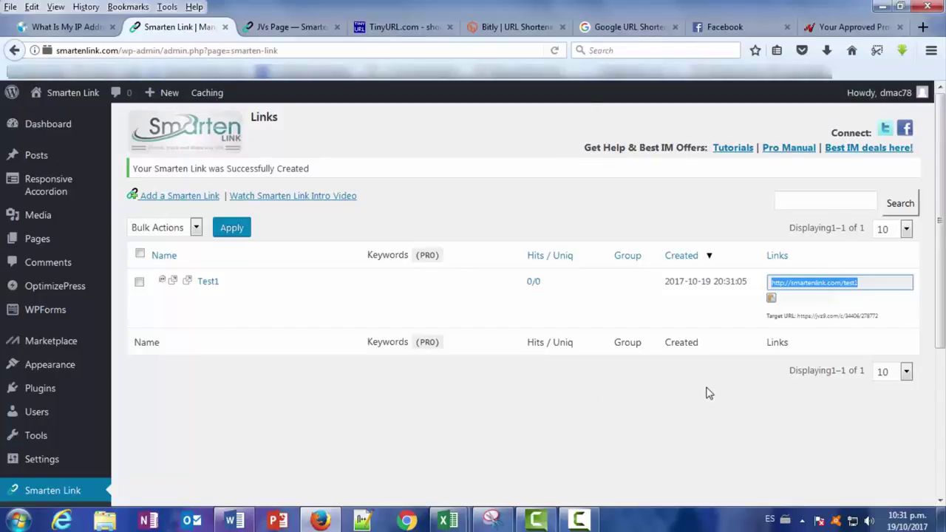
pyautogui.click(771, 300)
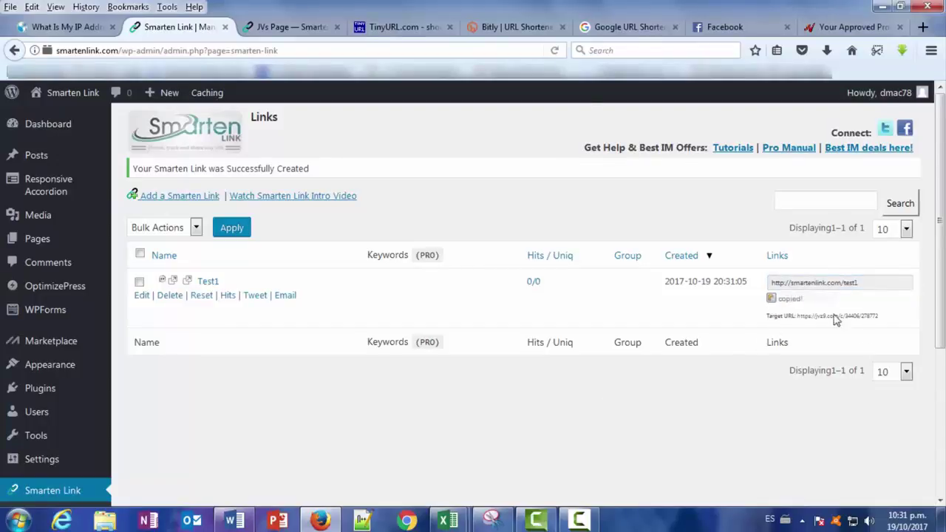
pyautogui.click(737, 27)
pyautogui.rightClick(258, 164)
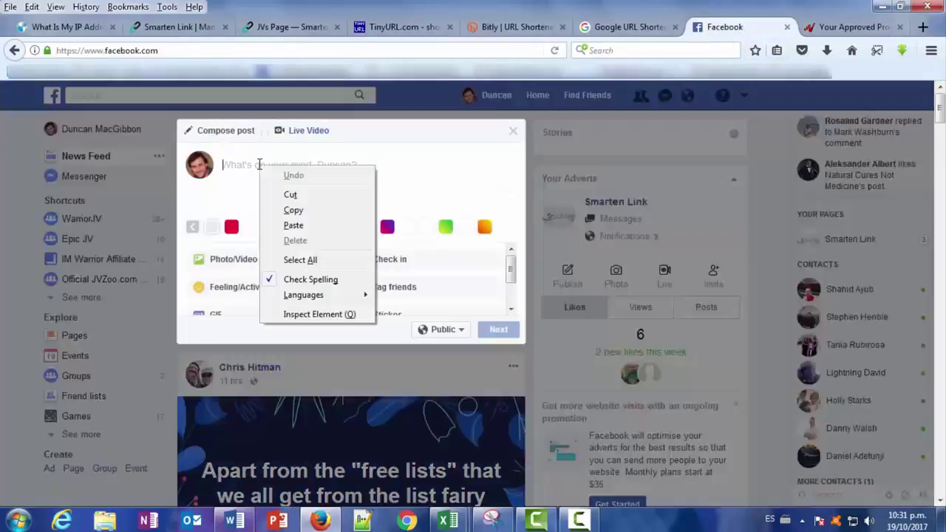
pyautogui.click(292, 225)
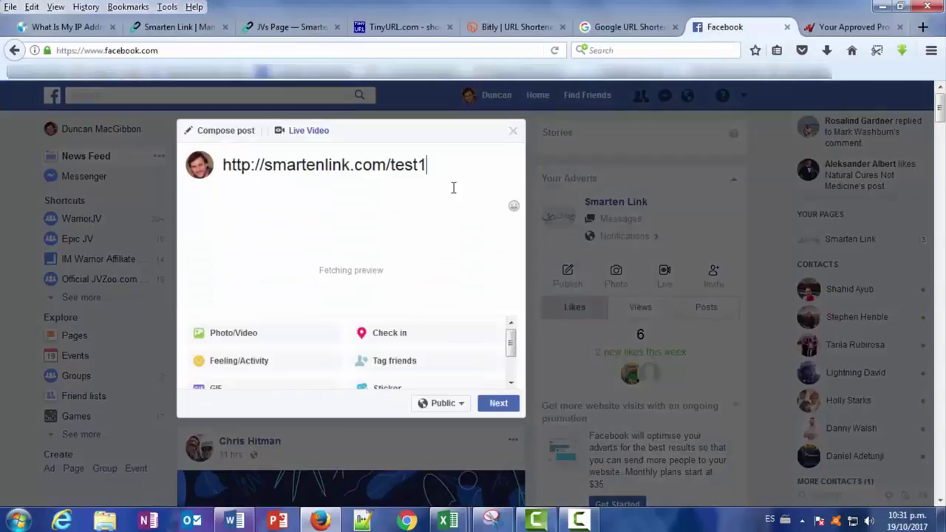
pyautogui.click(497, 405)
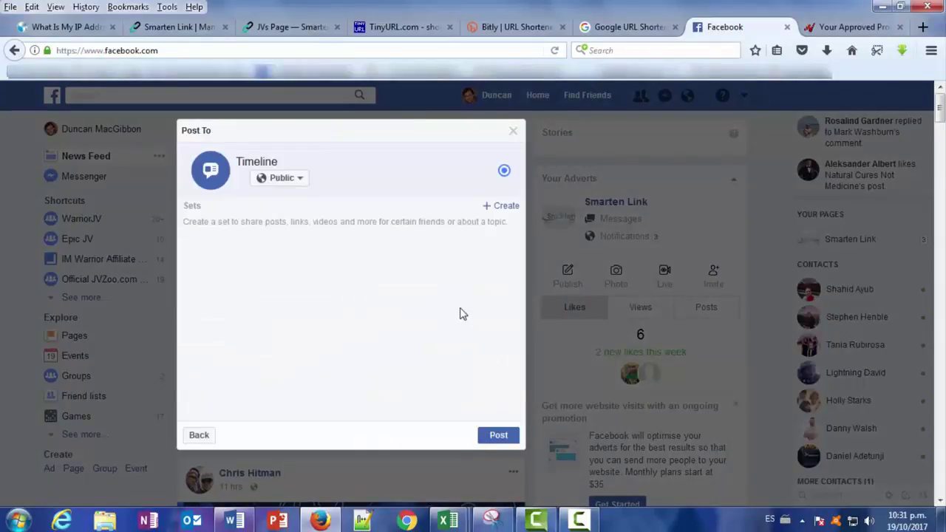
pyautogui.click(507, 436)
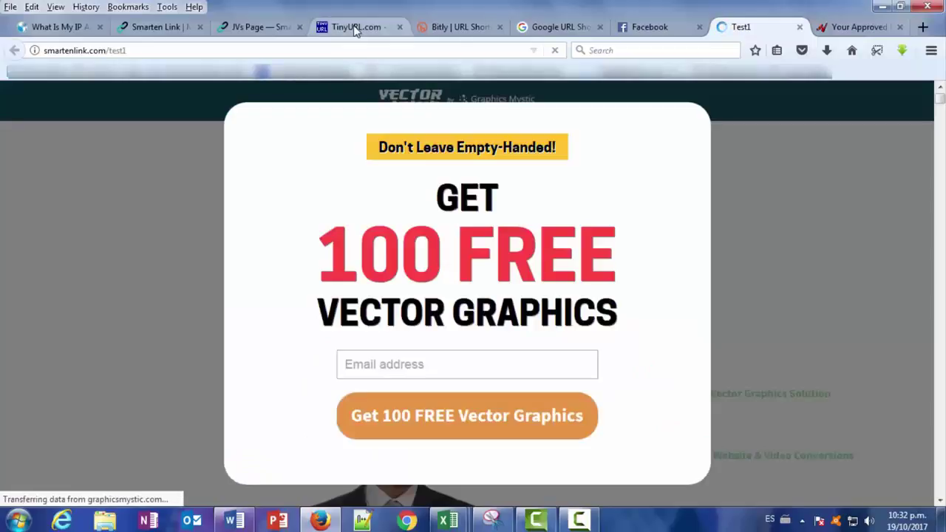
# Browse the TinyURL, Bitly and Google URL shortener tabs, ending on TinyURL.
pyautogui.click(347, 28)
pyautogui.click(465, 29)
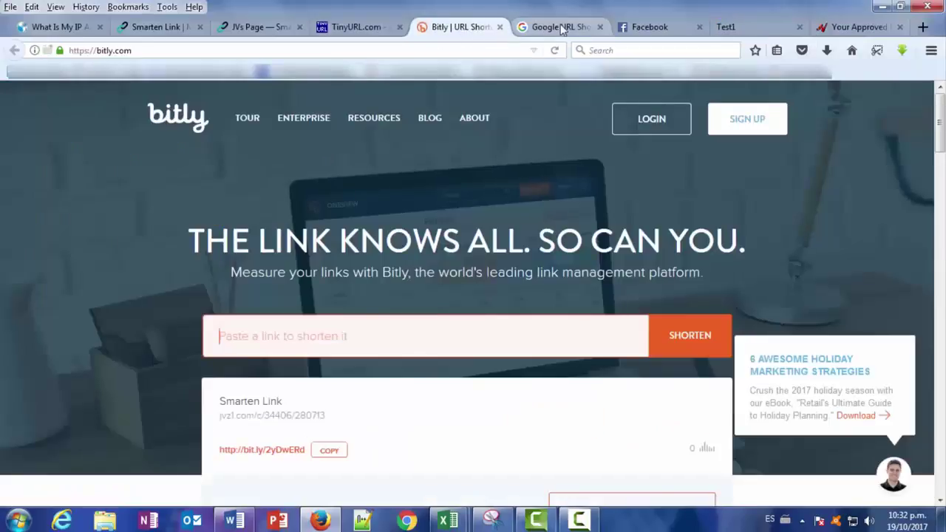
pyautogui.click(560, 27)
pyautogui.click(354, 28)
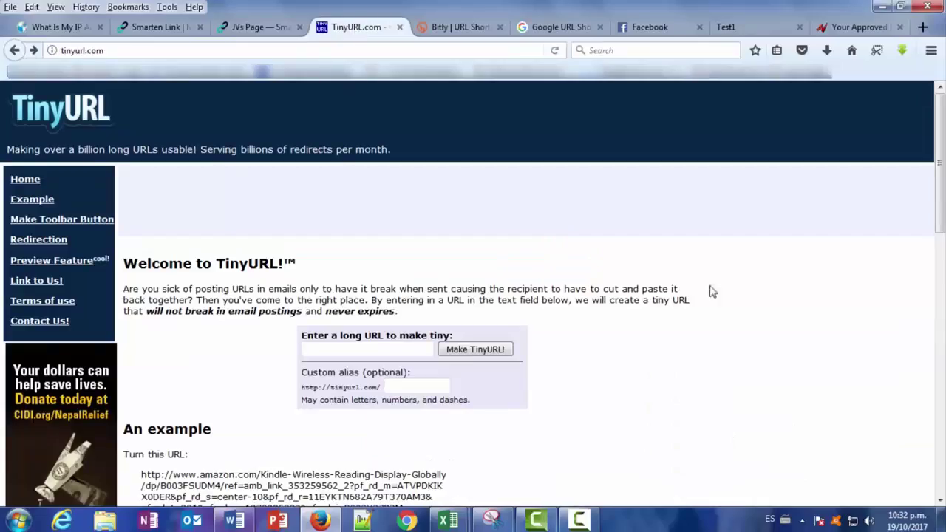